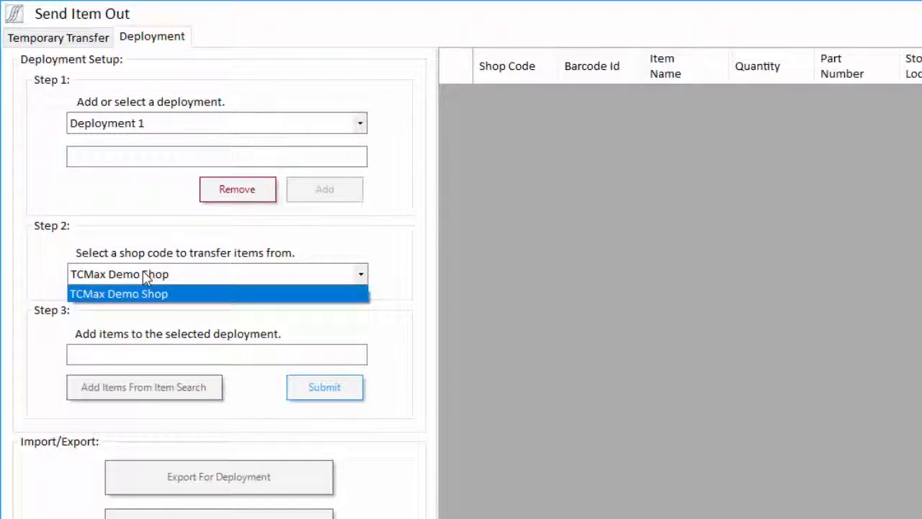
Step: From TCMax Demo Shop, add barcode 750 (Vehicle) and barcode 320 (tool kit with its tools) to Deployment 1
{"action": "left_click", "coordinate": [144, 293]}
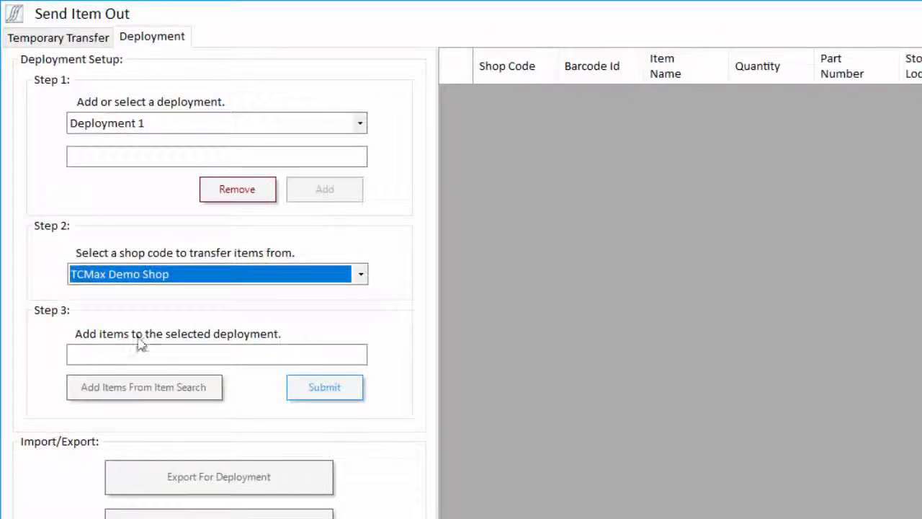
{"action": "left_click", "coordinate": [134, 353]}
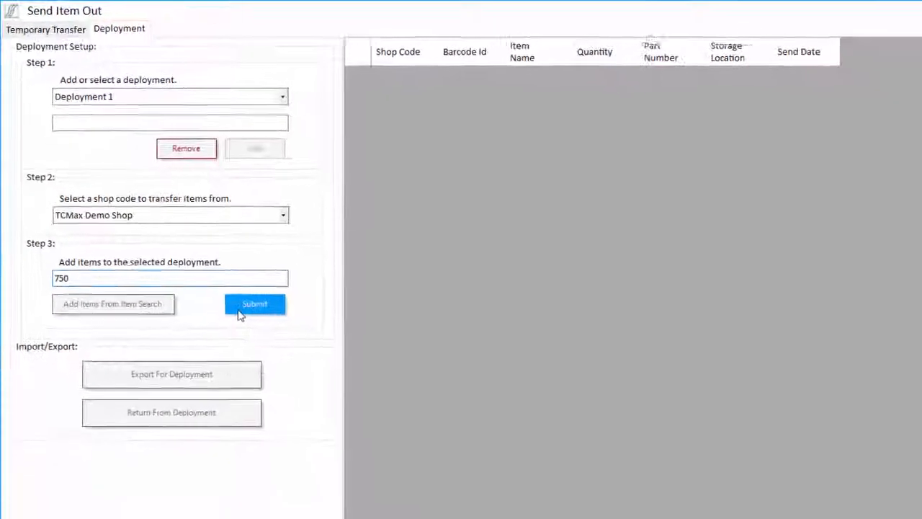
{"action": "left_click", "coordinate": [244, 310]}
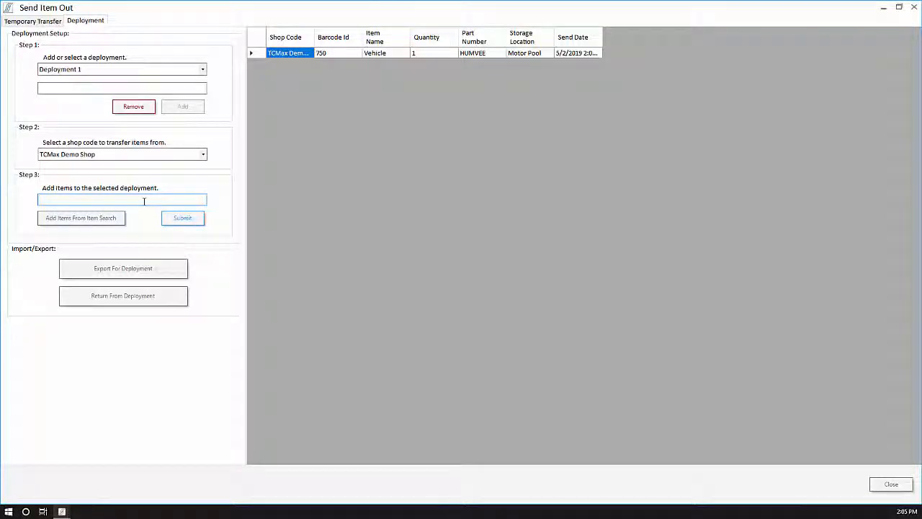
{"action": "key", "text": "Return"}
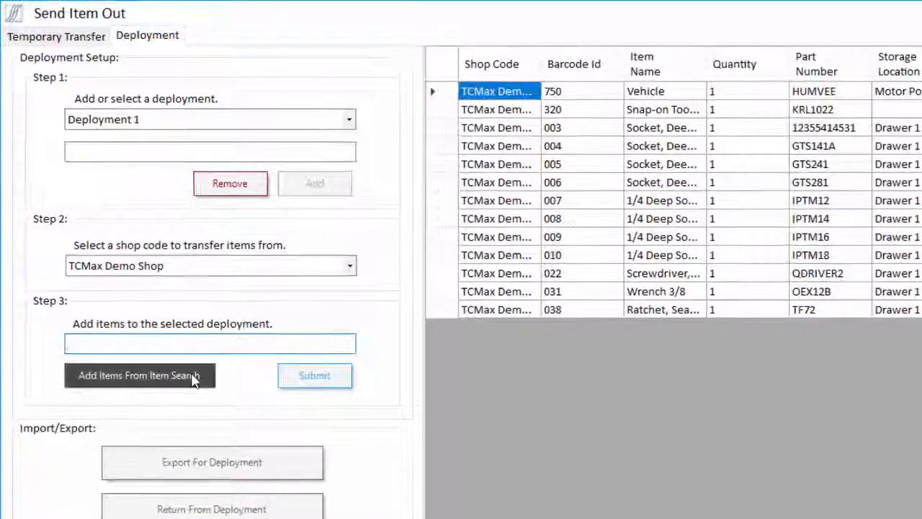
Step: Add the Tool Box, barcode 600, to Deployment 1 through Item Search
{"action": "left_click", "coordinate": [193, 380]}
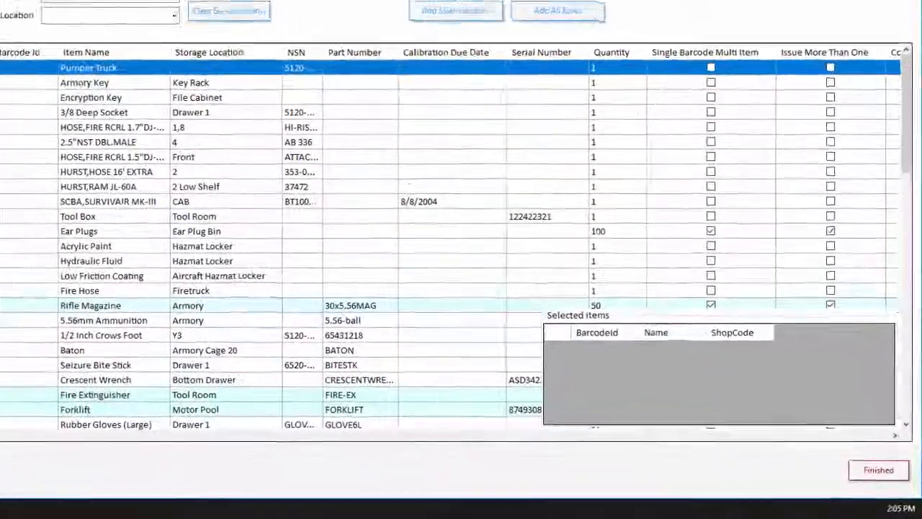
{"action": "double_click", "coordinate": [52, 260]}
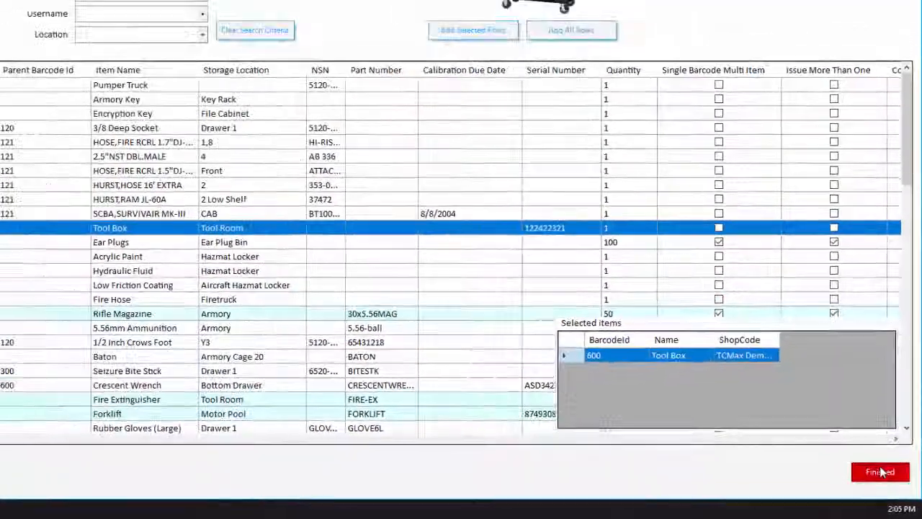
{"action": "left_click", "coordinate": [861, 451]}
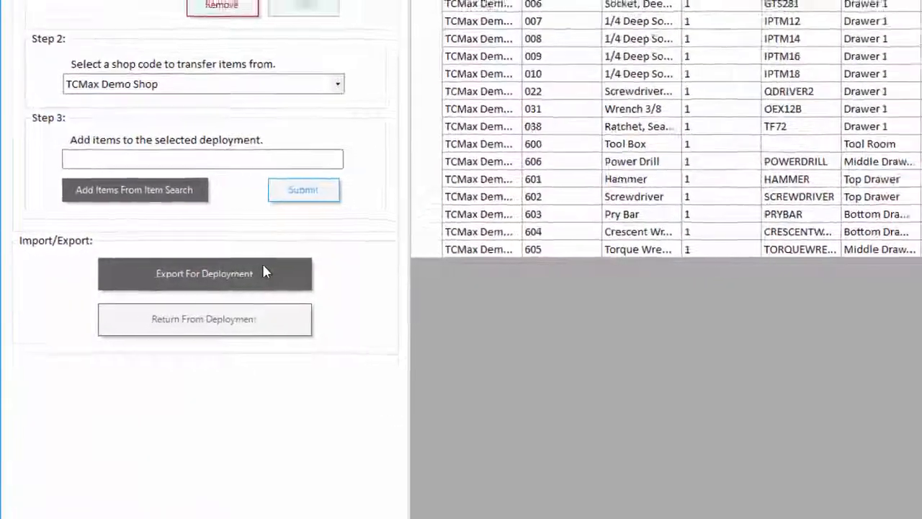
Step: Set the deployment export destination to a file named TDY on the Desktop
{"action": "left_click", "coordinate": [277, 271]}
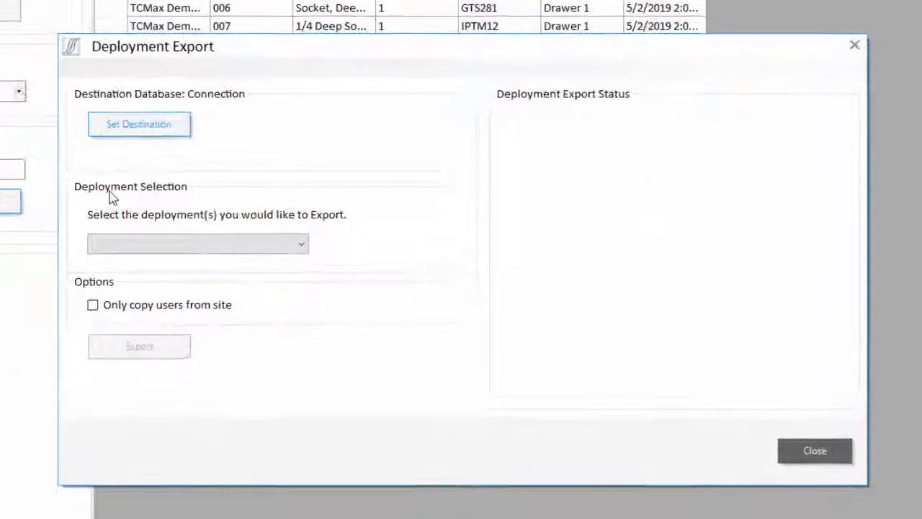
{"action": "left_click", "coordinate": [144, 130]}
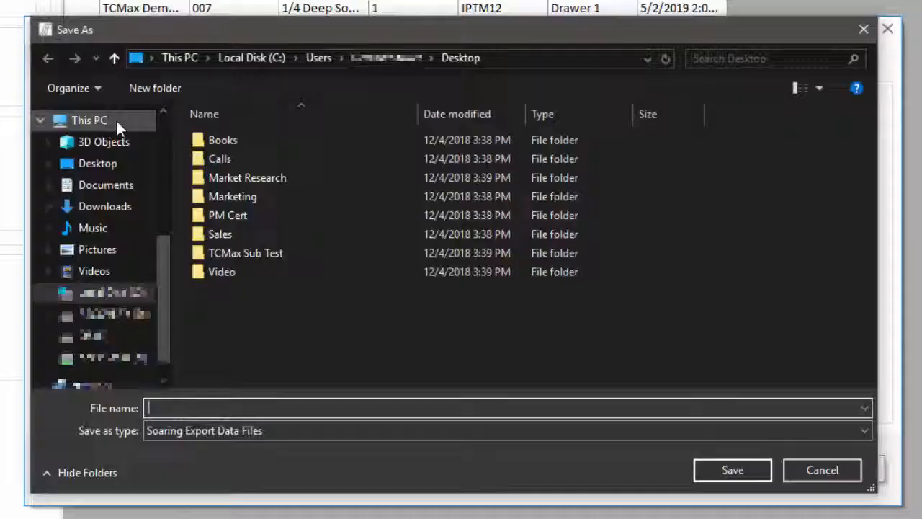
{"action": "type", "text": "TDY"}
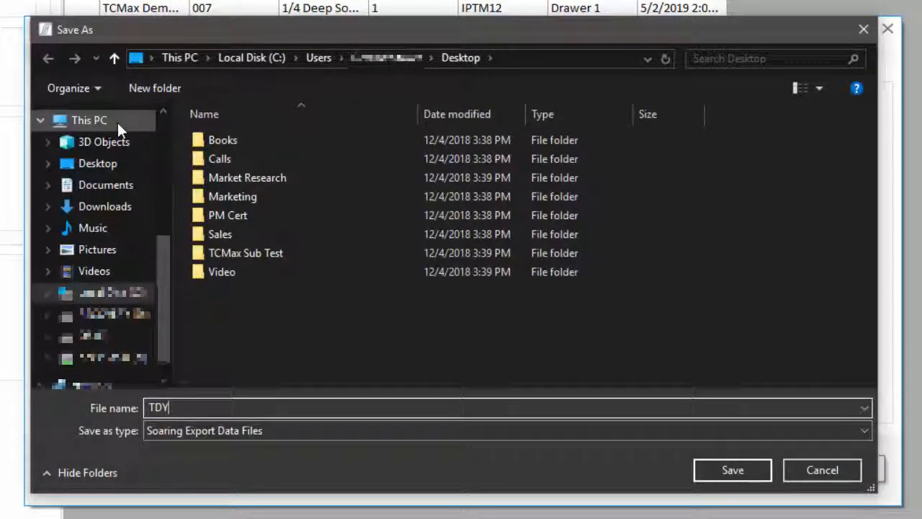
{"action": "key", "text": "Return"}
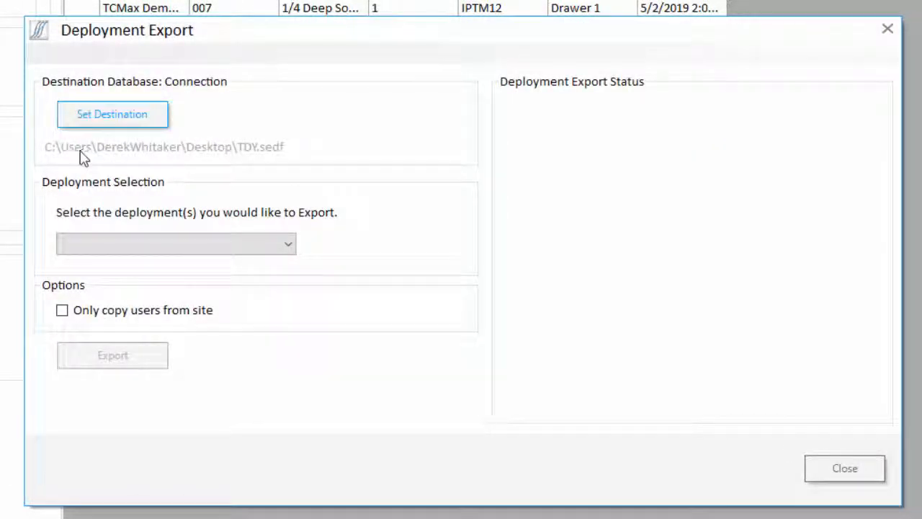
Step: Select Deployment 1 in the export list and export it to TDY.sedf
{"action": "left_click", "coordinate": [111, 244]}
{"action": "left_click", "coordinate": [83, 265]}
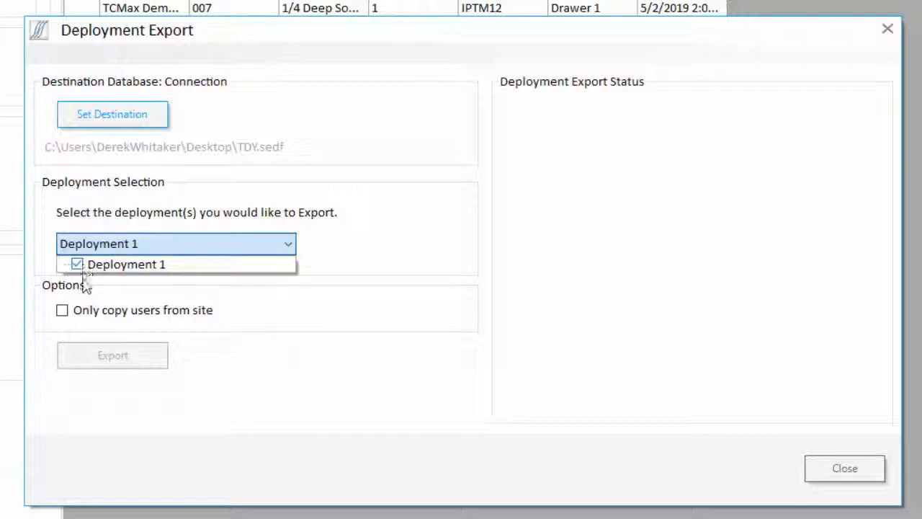
{"action": "left_click", "coordinate": [102, 356]}
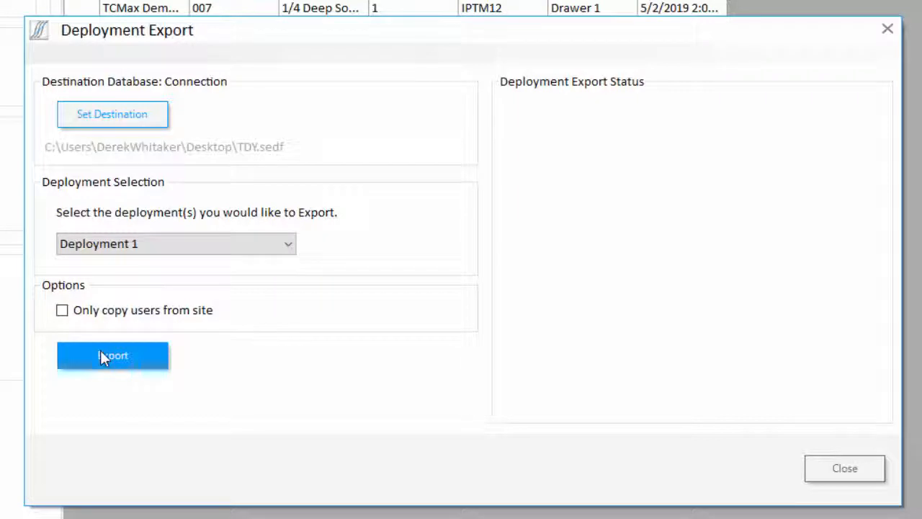
{"action": "left_click", "coordinate": [101, 353]}
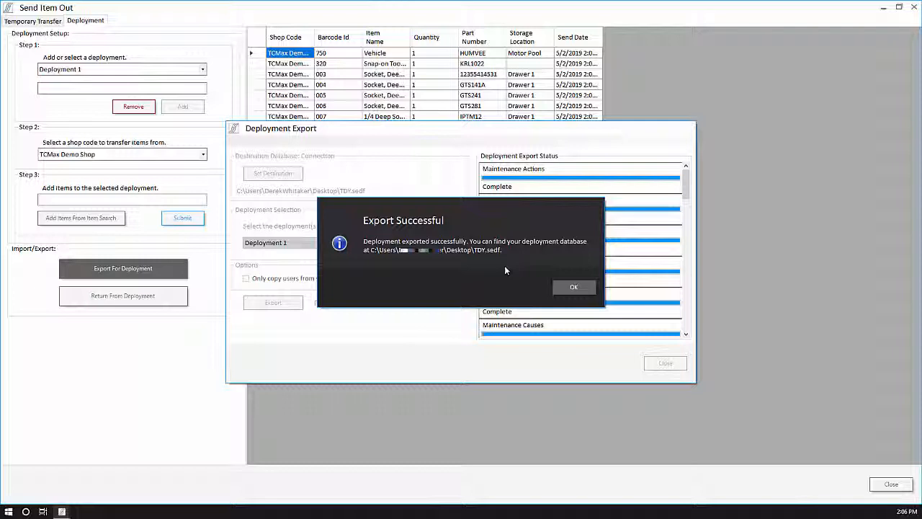
Step: Dismiss the export success message and close the export and Send Item Out windows
{"action": "left_click", "coordinate": [573, 286]}
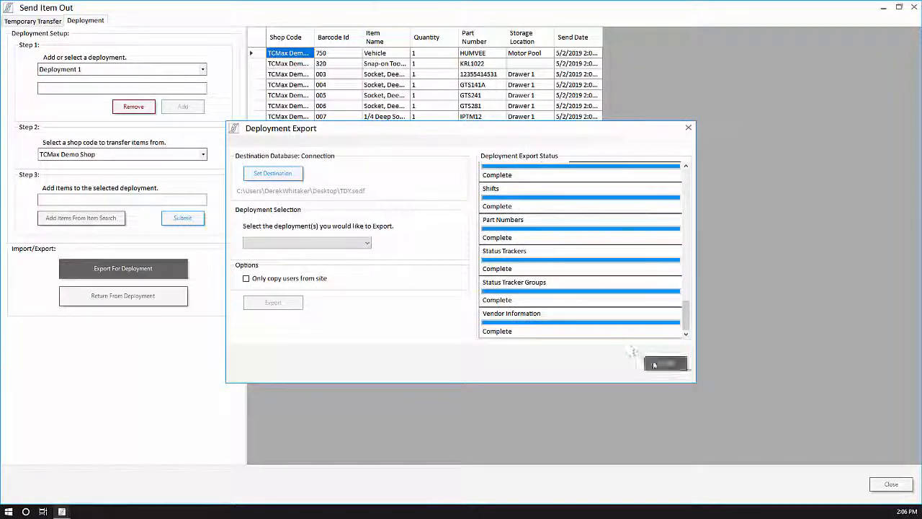
{"action": "left_click", "coordinate": [656, 364]}
{"action": "left_click", "coordinate": [890, 484]}
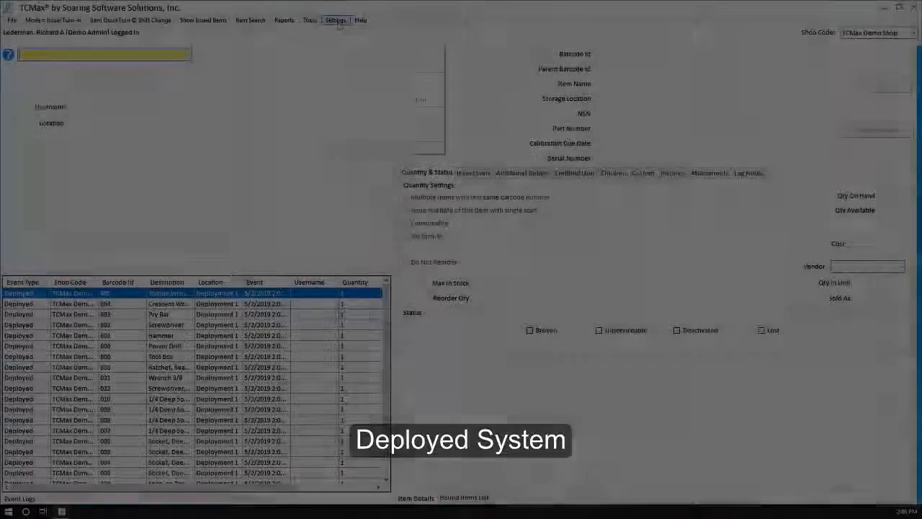
Step: In User Options, load the other user and tick Access Import/Export
{"action": "left_click", "coordinate": [335, 20]}
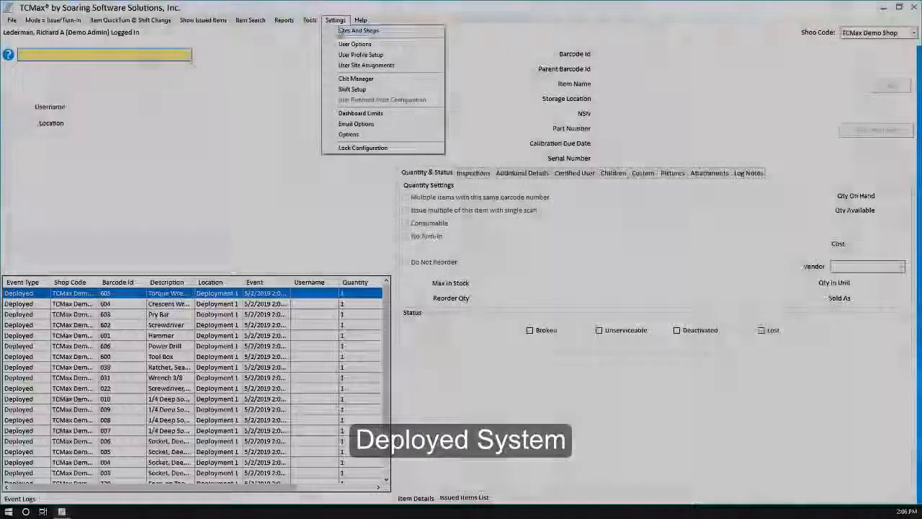
{"action": "left_click", "coordinate": [343, 44]}
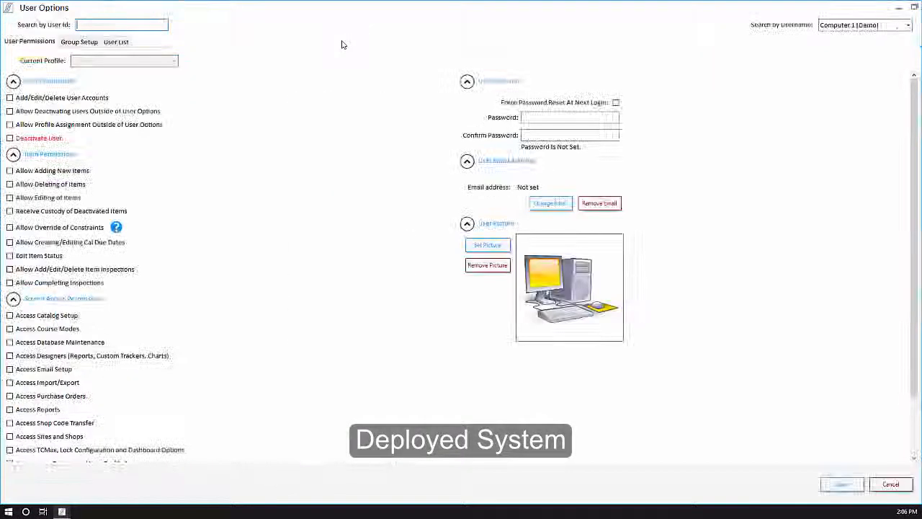
{"action": "type", "text": "03"}
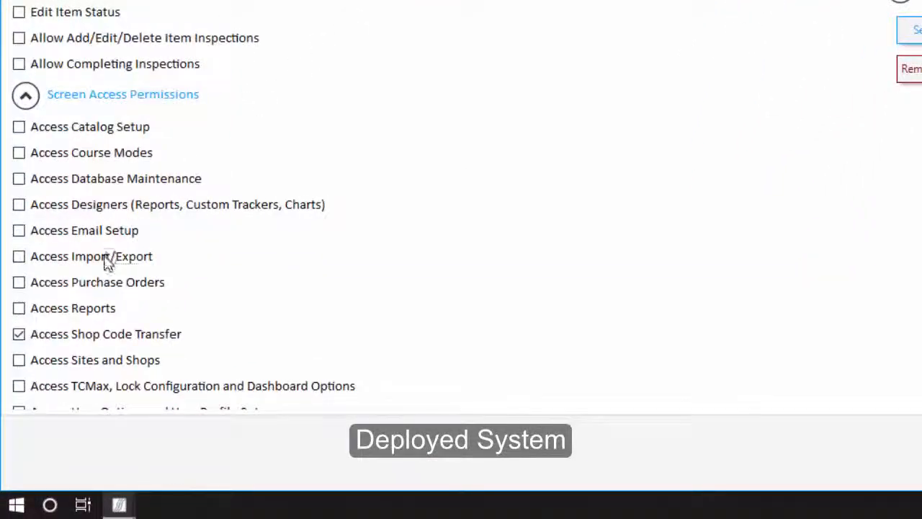
{"action": "left_click", "coordinate": [105, 257]}
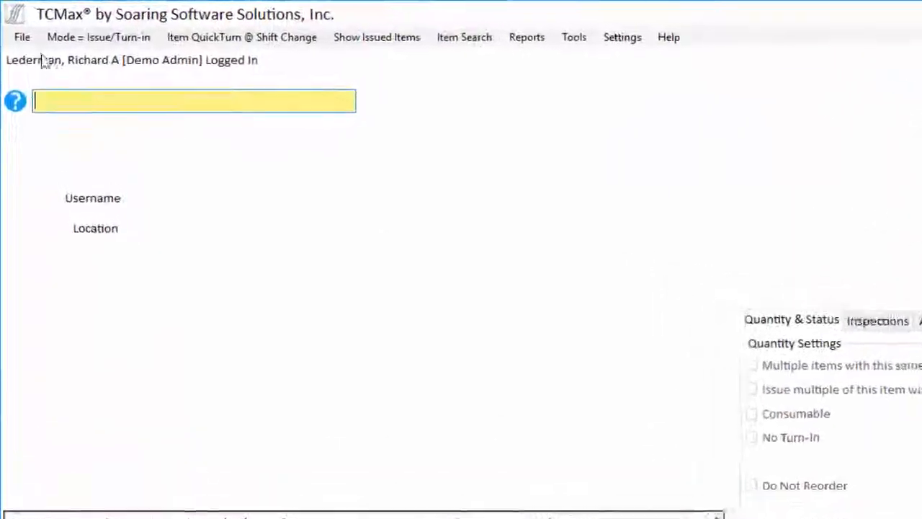
Step: Log in to the Deployment Connection Options from the File menu
{"action": "left_click", "coordinate": [22, 36]}
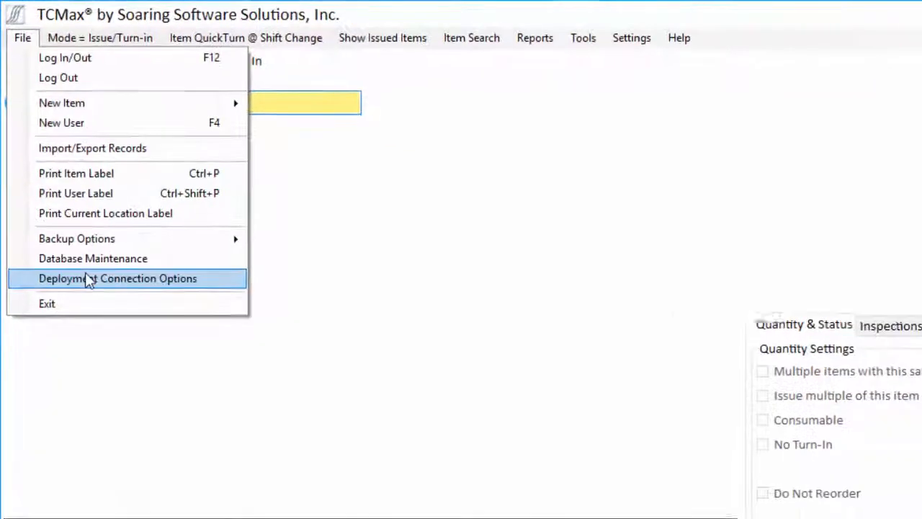
{"action": "left_click", "coordinate": [86, 278]}
{"action": "type", "text": "01"}
{"action": "key", "text": "Tab"}
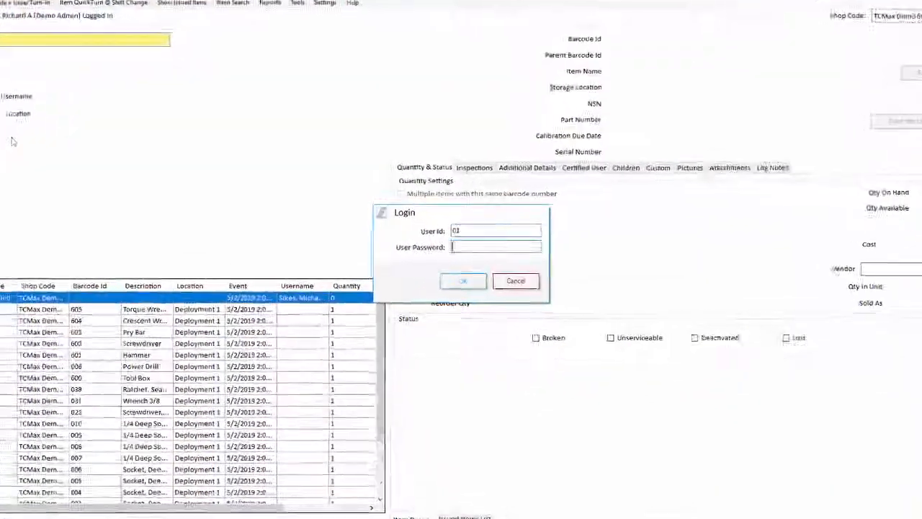
{"action": "key", "text": "Return"}
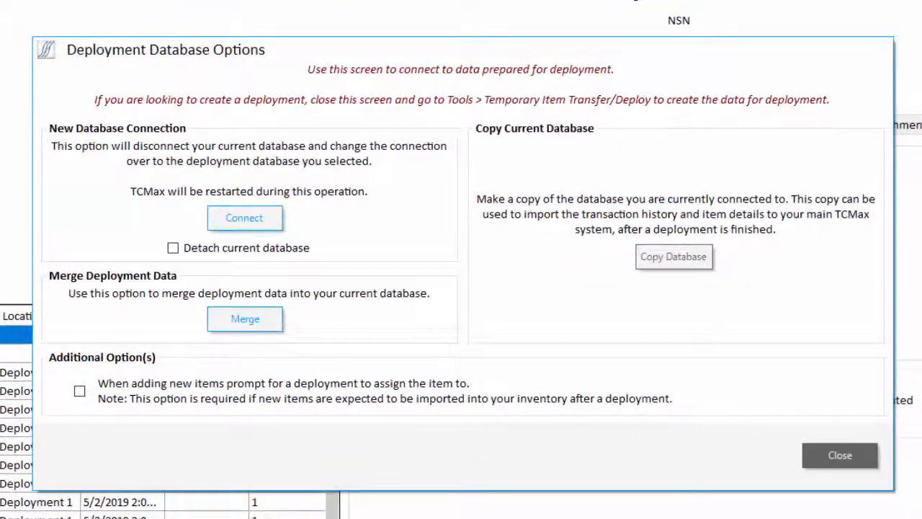
Step: Connect to TDY.sedf with Detach current database ticked, accepting the restart
{"action": "left_click", "coordinate": [248, 249]}
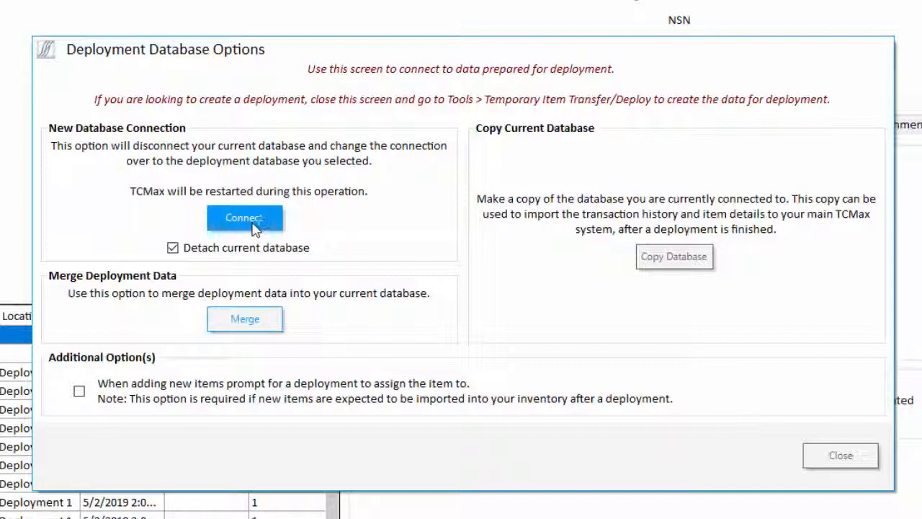
{"action": "left_click", "coordinate": [252, 223]}
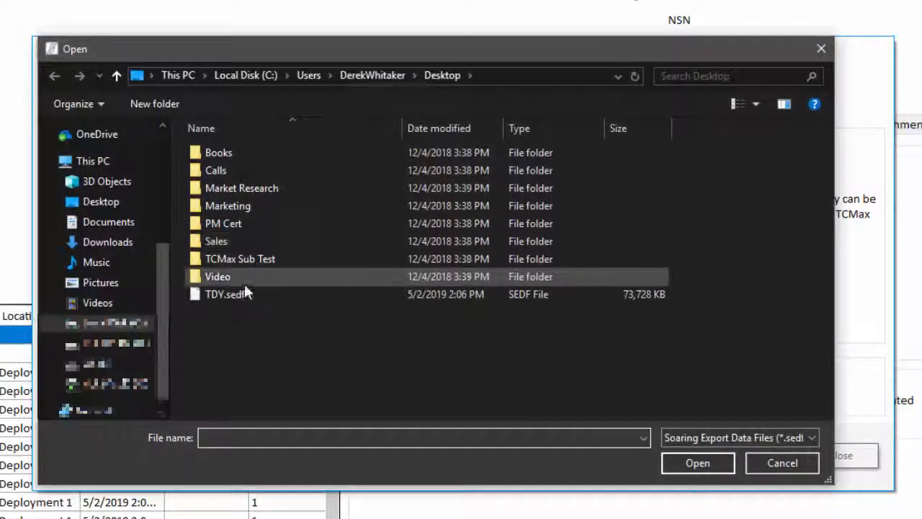
{"action": "double_click", "coordinate": [245, 292]}
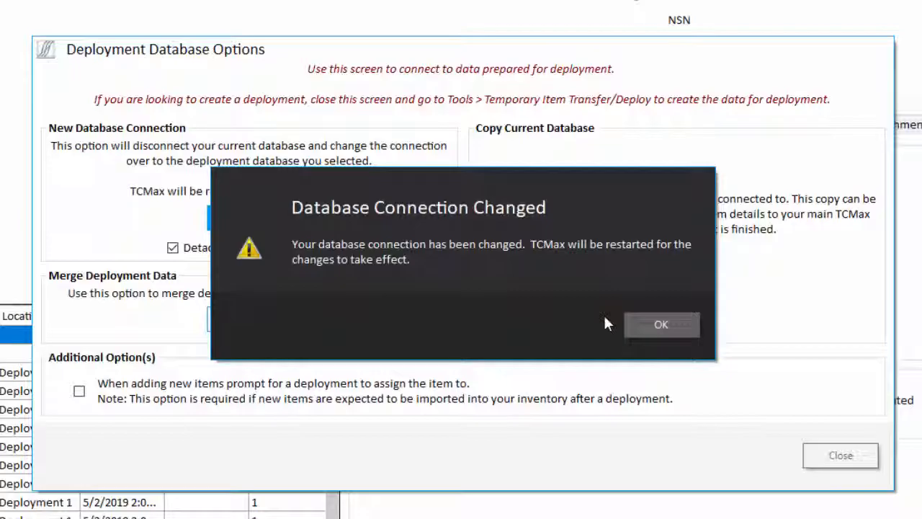
{"action": "left_click", "coordinate": [652, 324]}
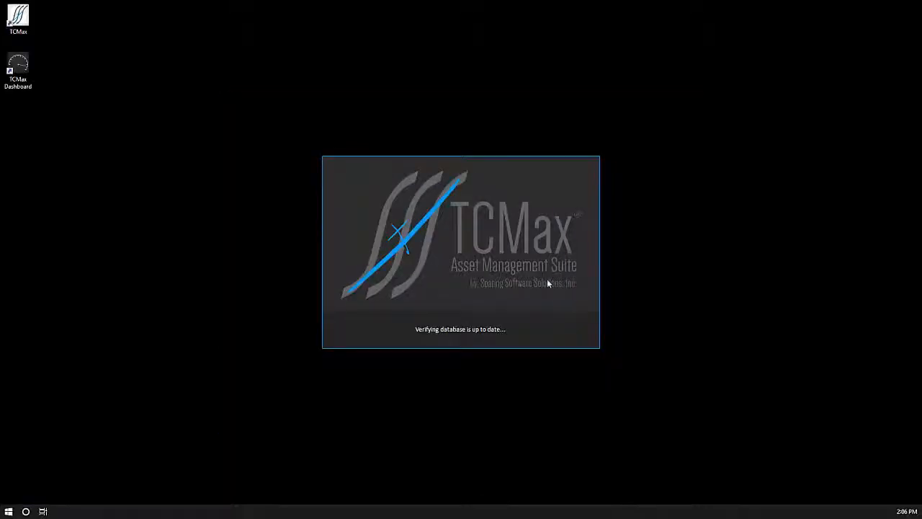
Step: Finish the restart's site prompts, list all items with blank search criteria, and show the Vehicle
{"action": "left_click", "coordinate": [551, 285]}
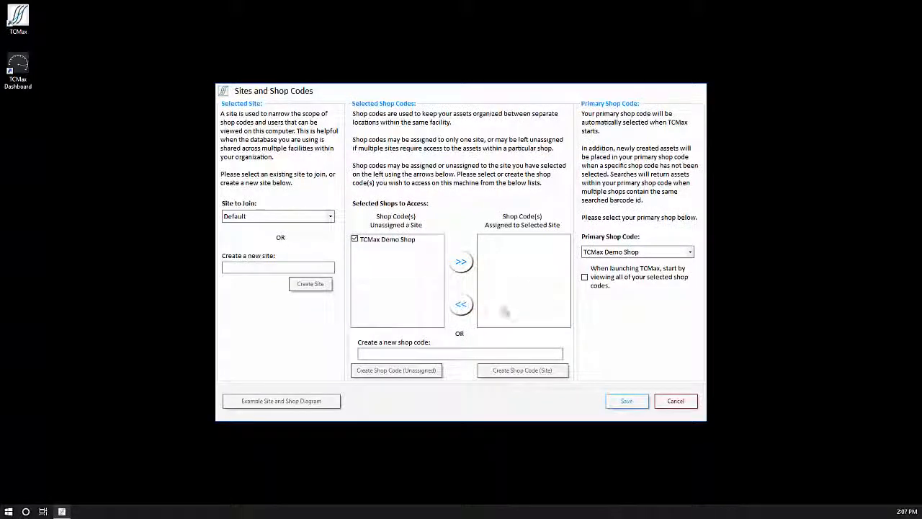
{"action": "left_click", "coordinate": [613, 400]}
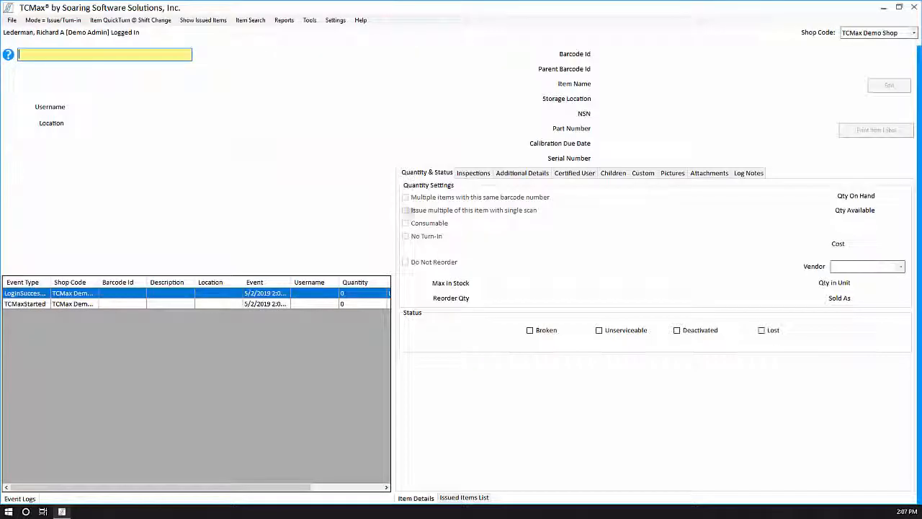
{"action": "left_click", "coordinate": [251, 21]}
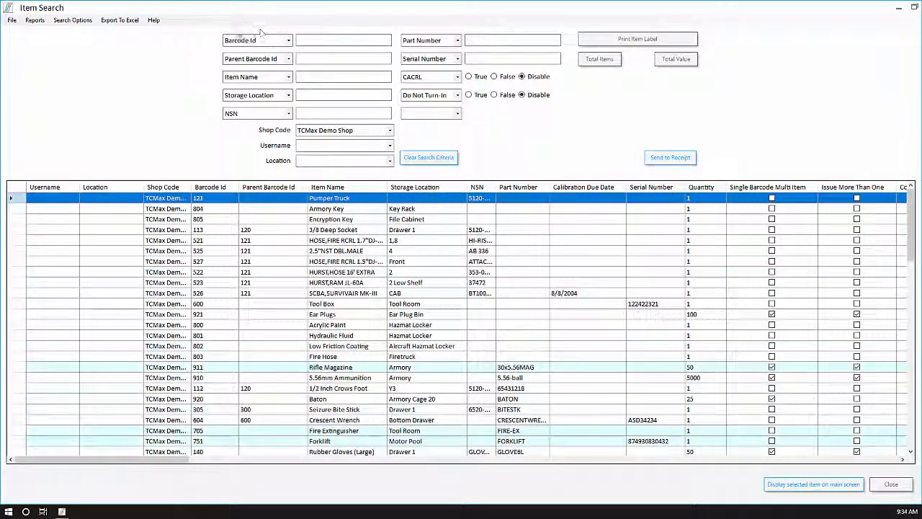
{"action": "left_click", "coordinate": [78, 22]}
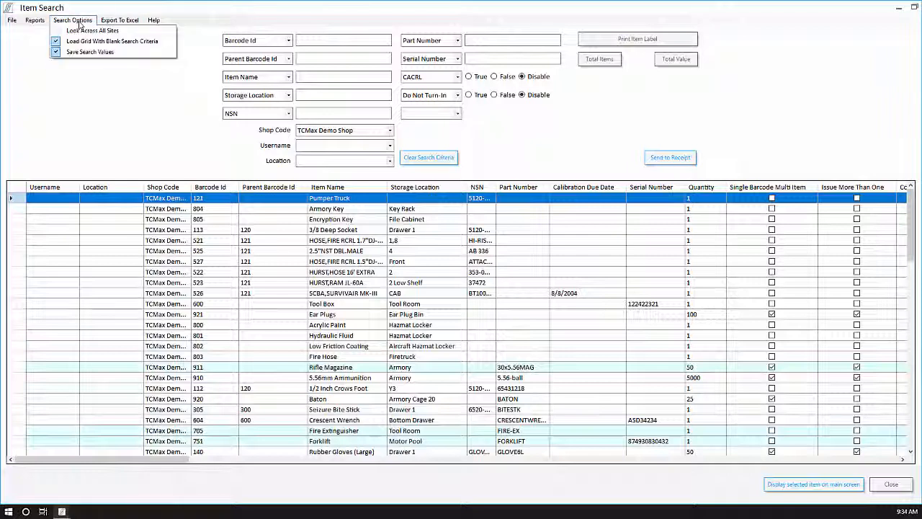
{"action": "left_click", "coordinate": [81, 41]}
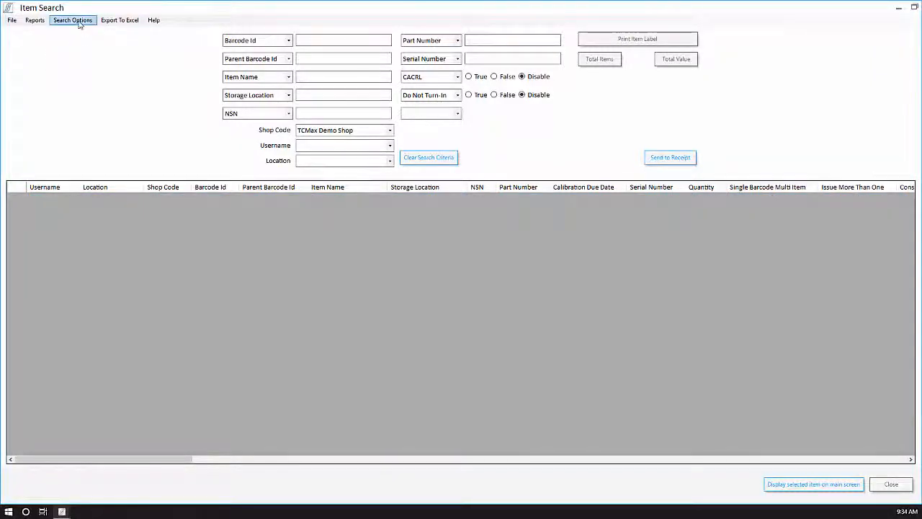
{"action": "left_click", "coordinate": [79, 20]}
{"action": "left_click", "coordinate": [81, 41]}
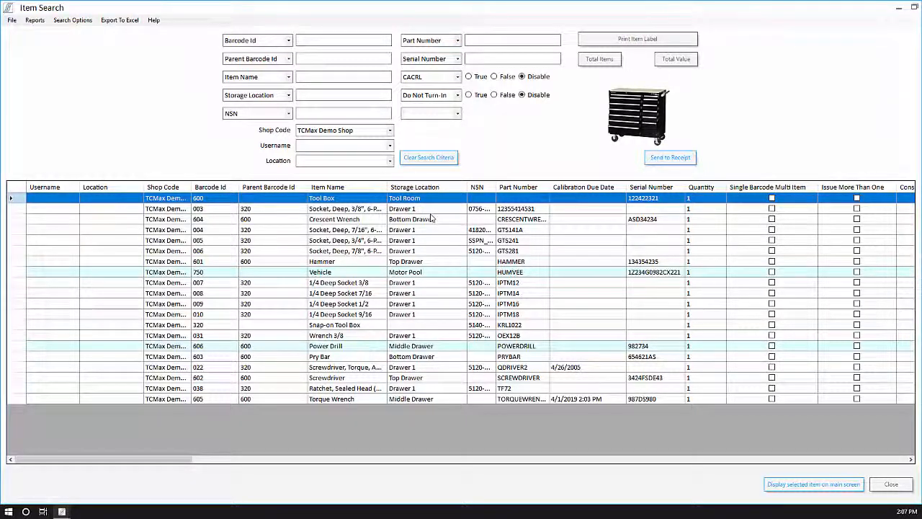
{"action": "left_click", "coordinate": [424, 273]}
{"action": "left_click", "coordinate": [769, 487]}
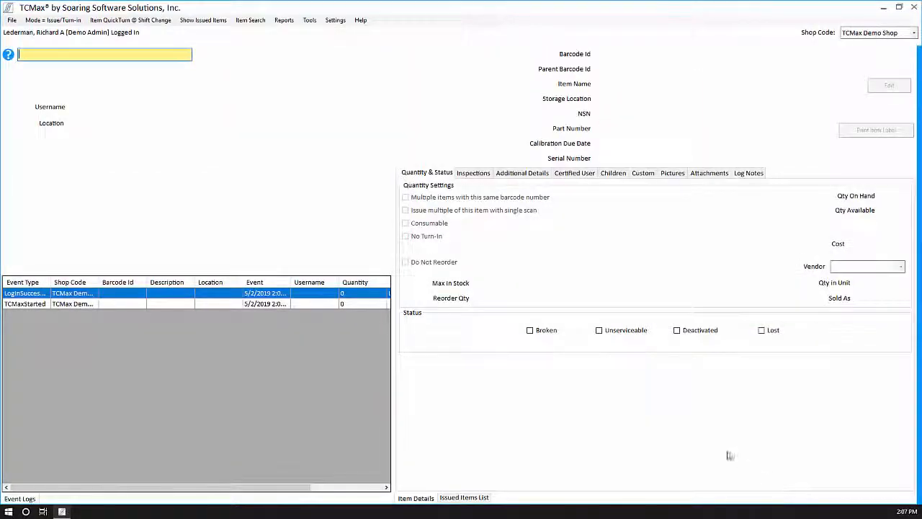
Step: Complete all four Vehicle inspections with Update All and widen the Event Type log column
{"action": "left_click", "coordinate": [378, 102]}
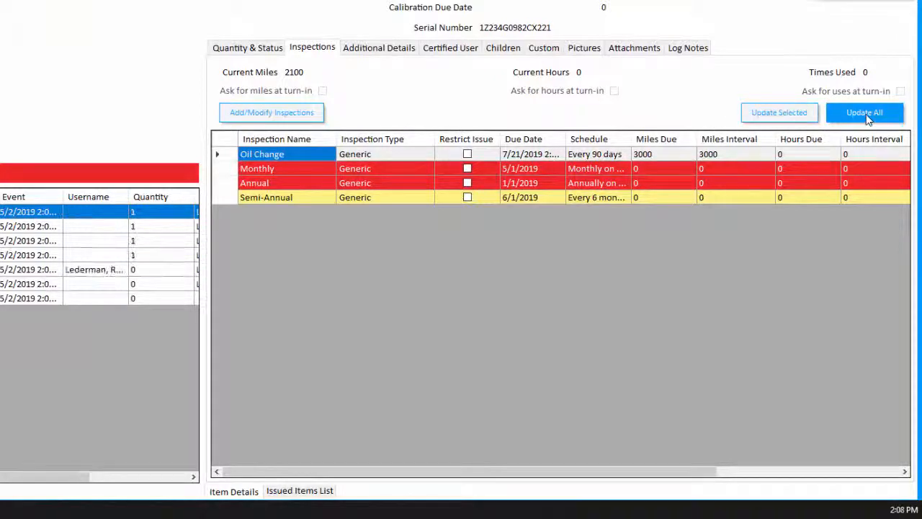
{"action": "left_click", "coordinate": [865, 114]}
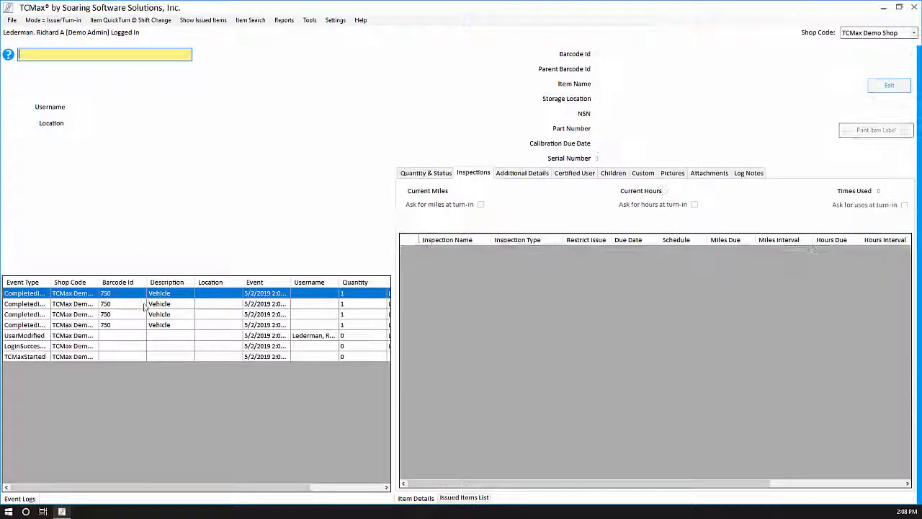
{"action": "left_click_drag", "start_coordinate": [50, 281], "coordinate": [97, 281]}
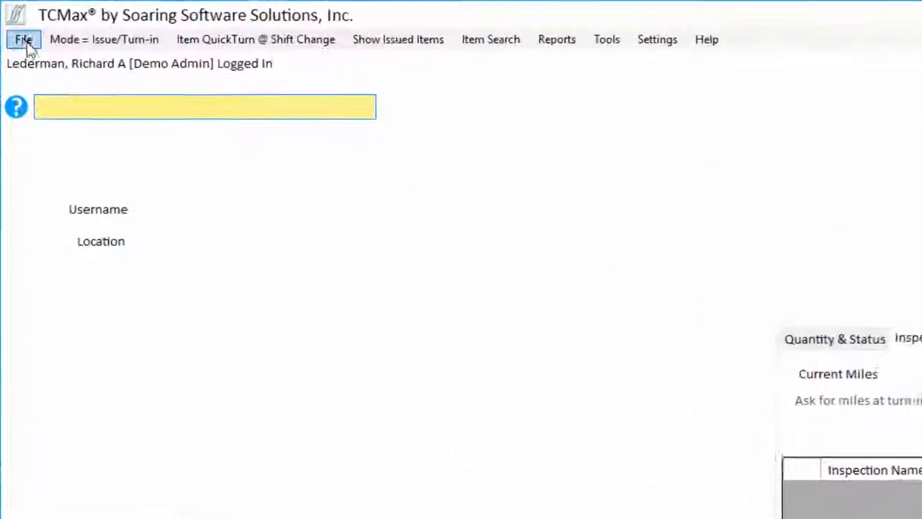
{"action": "left_click", "coordinate": [12, 20]}
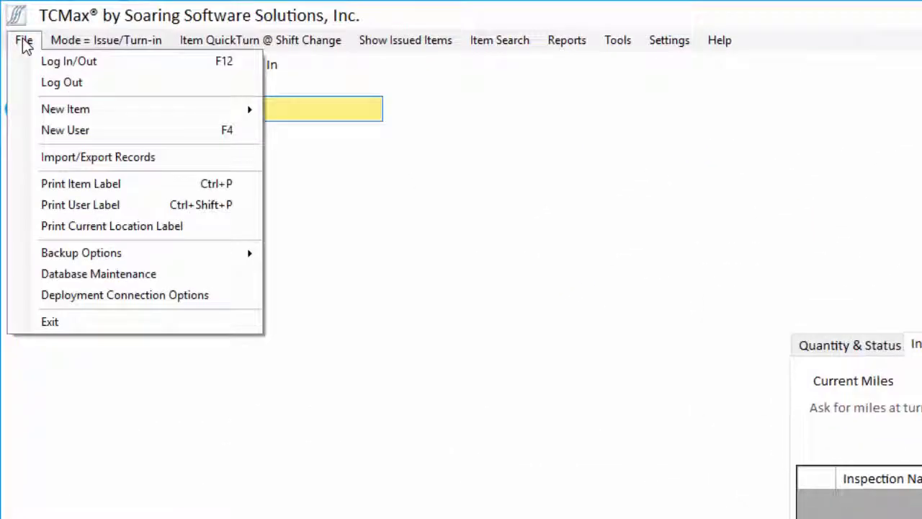
Step: Copy the deployed database to the Desktop as TDY.sidf via Deployment Connection Options
{"action": "left_click", "coordinate": [100, 295]}
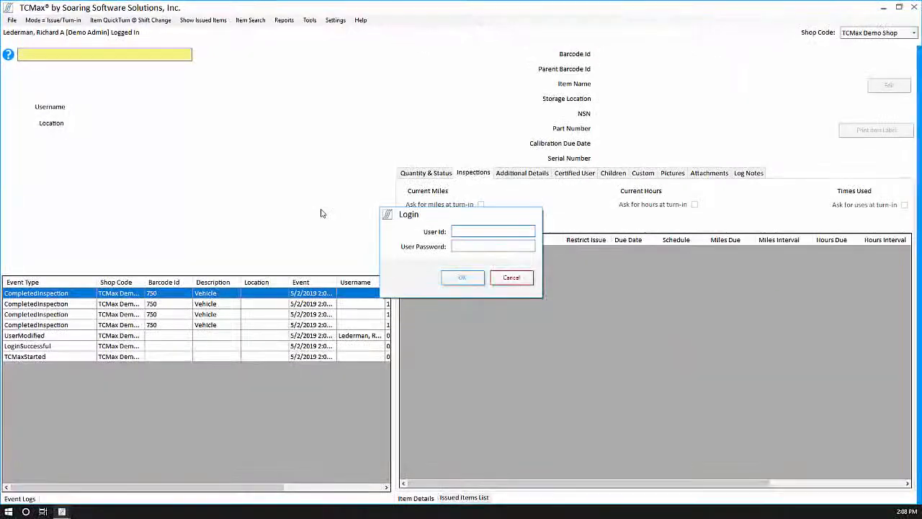
{"action": "key", "text": "Return"}
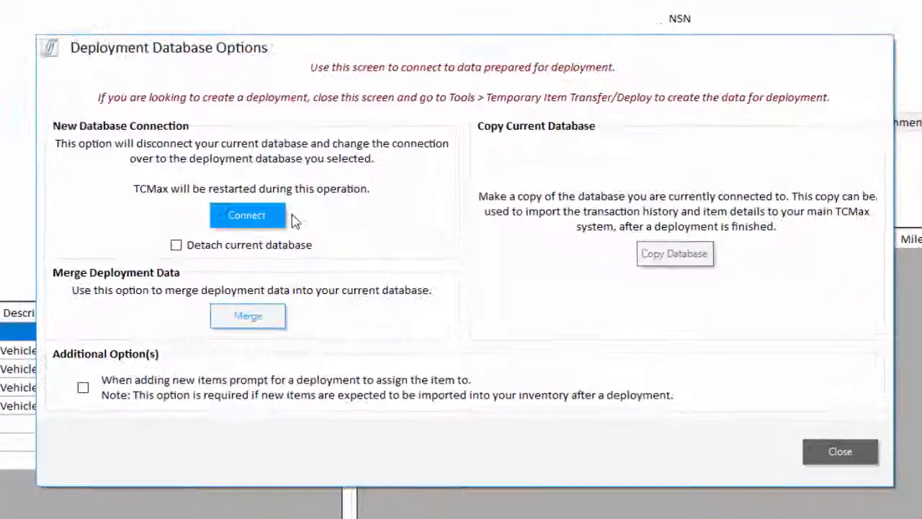
{"action": "left_click", "coordinate": [664, 256]}
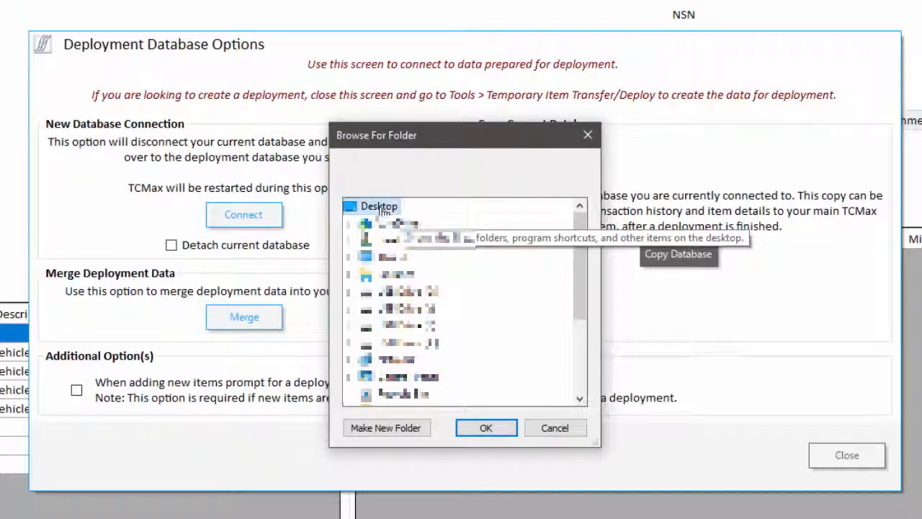
{"action": "left_click", "coordinate": [481, 428]}
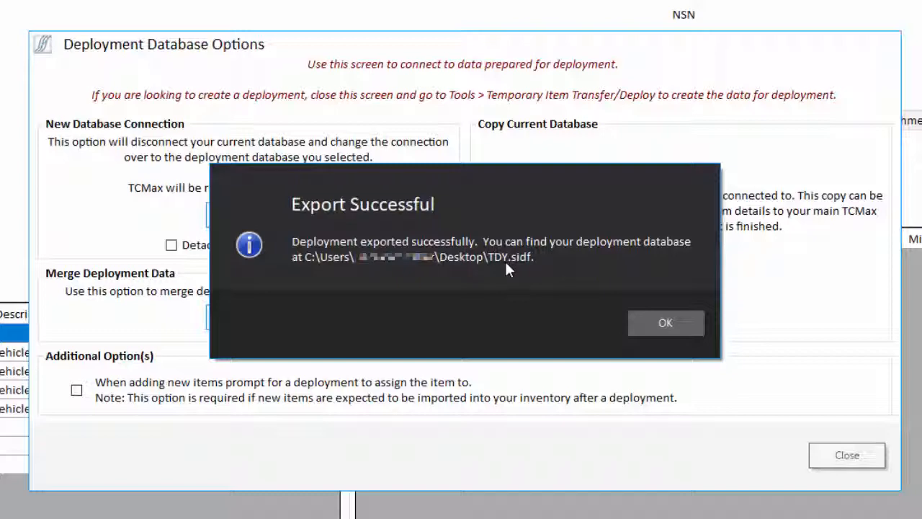
{"action": "left_click", "coordinate": [635, 321]}
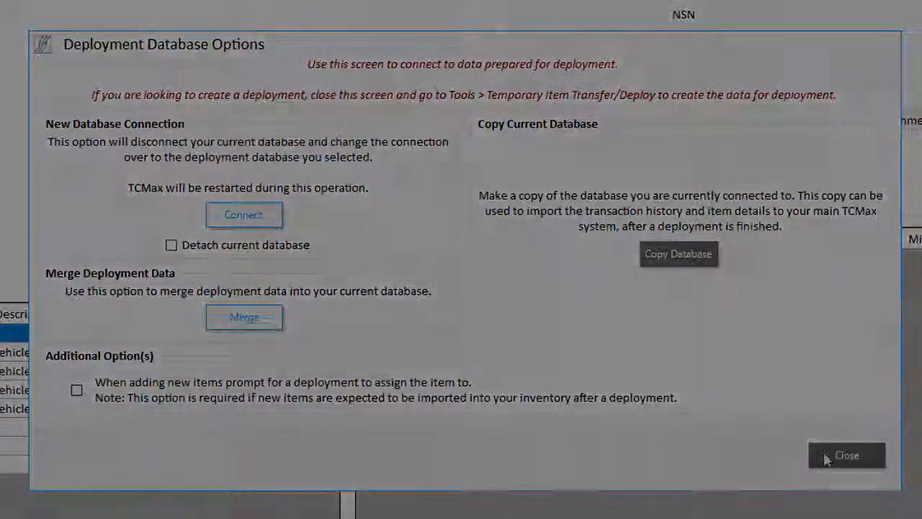
{"action": "left_click", "coordinate": [823, 451]}
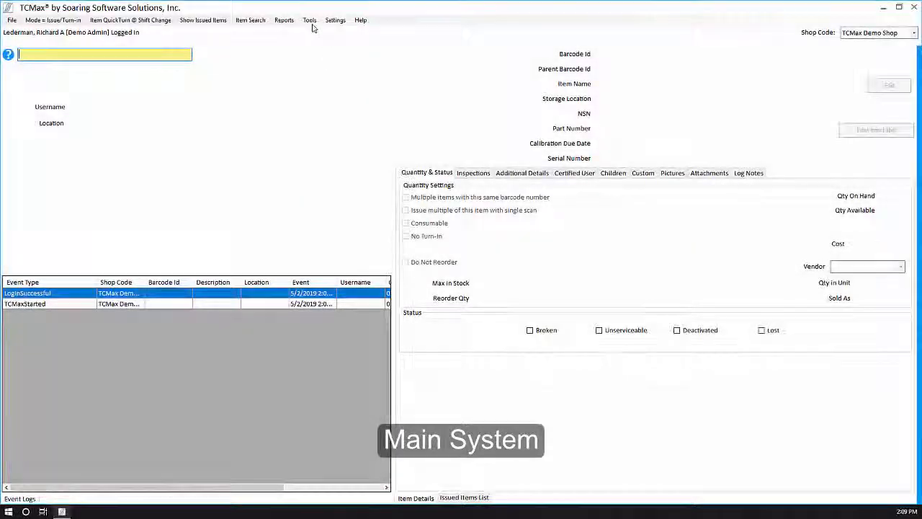
Step: Start Return From Deployment on the Deployment tab of Temporary Item Transfer / Deploy
{"action": "left_click", "coordinate": [310, 20]}
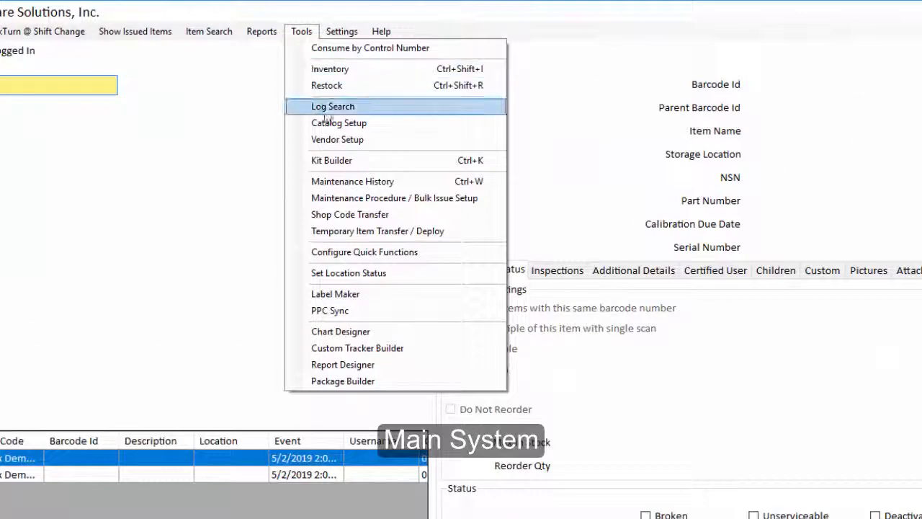
{"action": "left_click", "coordinate": [343, 231]}
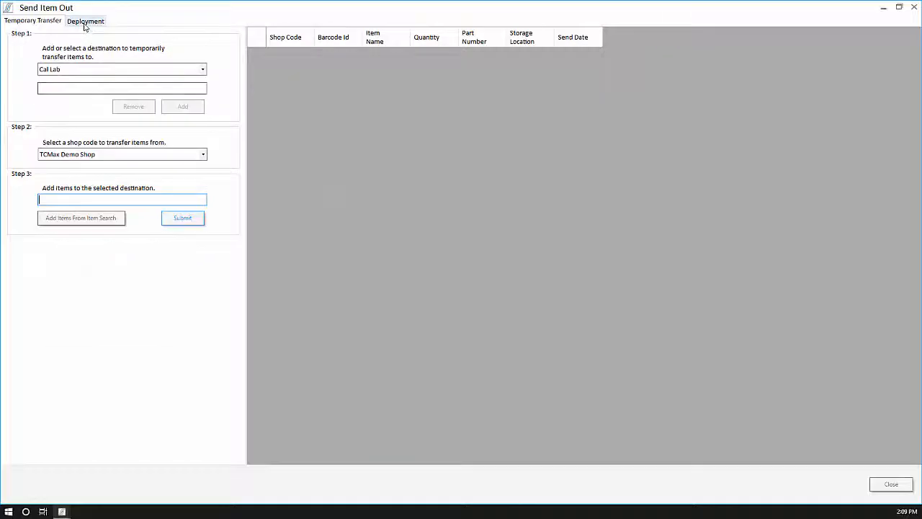
{"action": "left_click", "coordinate": [84, 22]}
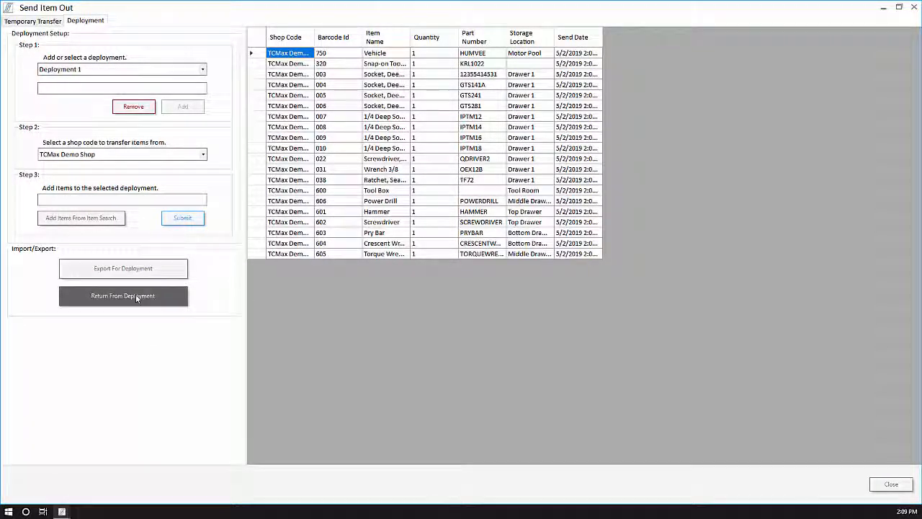
{"action": "left_click", "coordinate": [137, 297]}
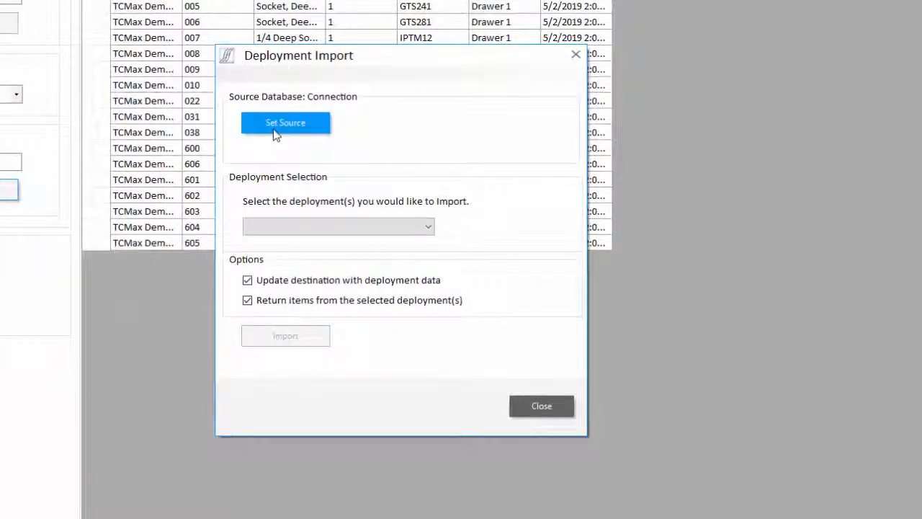
Step: Import Deployment 1 from TDY.sidf into the main system and close the import dialog
{"action": "left_click", "coordinate": [288, 135]}
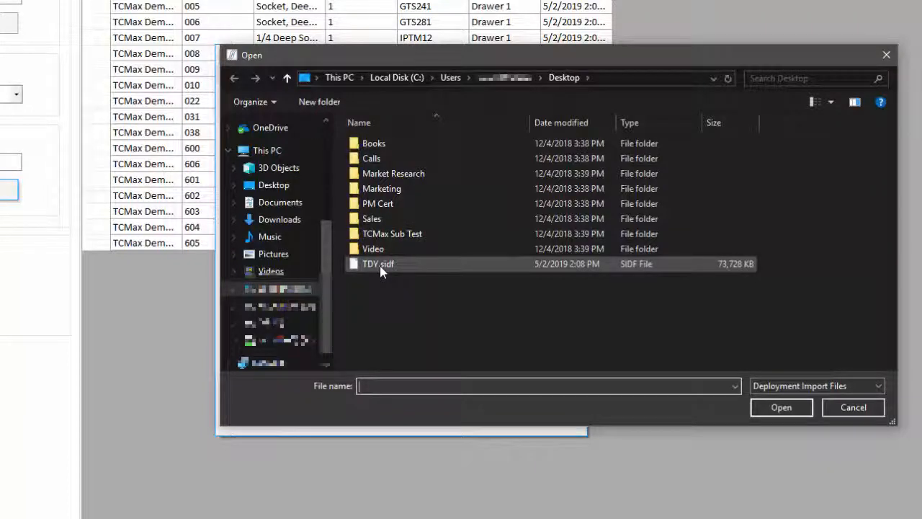
{"action": "double_click", "coordinate": [379, 265]}
{"action": "left_click", "coordinate": [371, 228]}
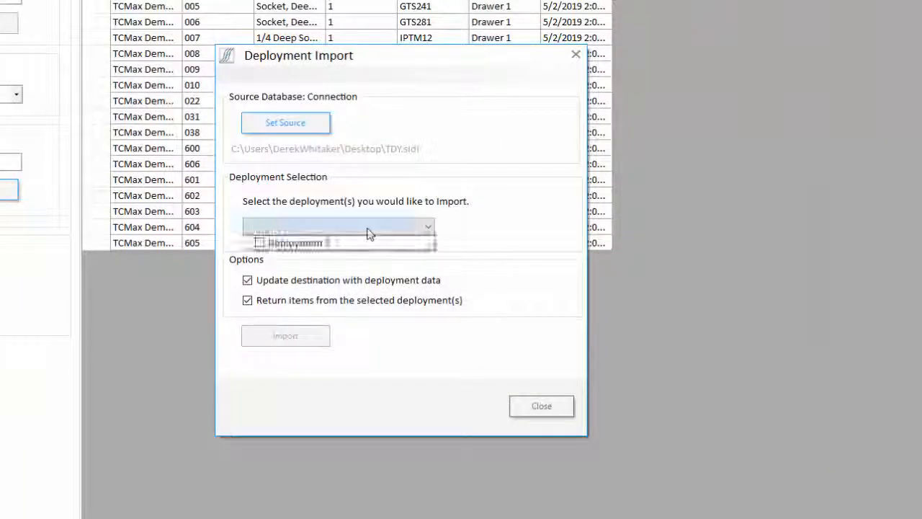
{"action": "left_click", "coordinate": [260, 243]}
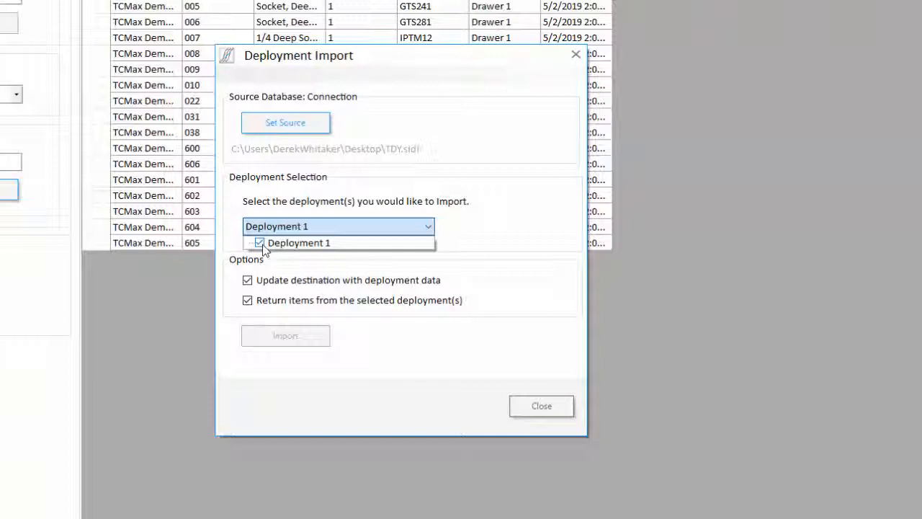
{"action": "left_click", "coordinate": [353, 319]}
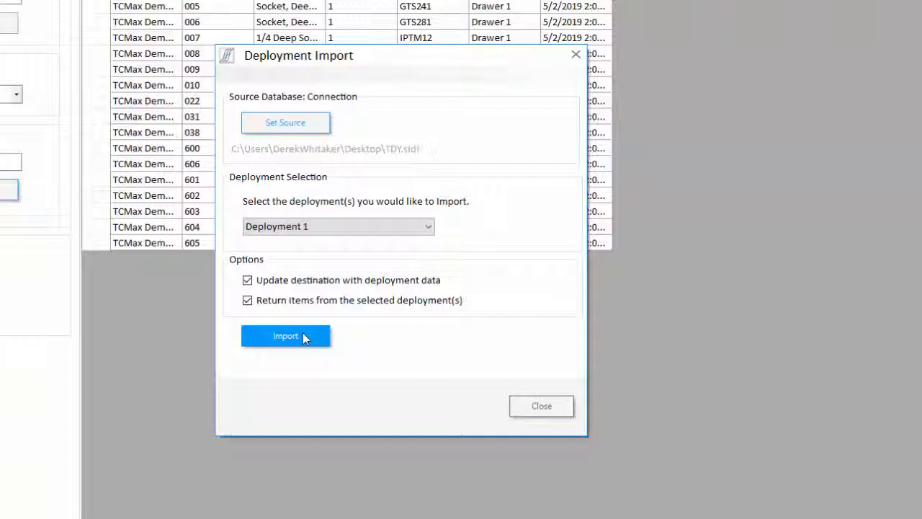
{"action": "left_click", "coordinate": [304, 335]}
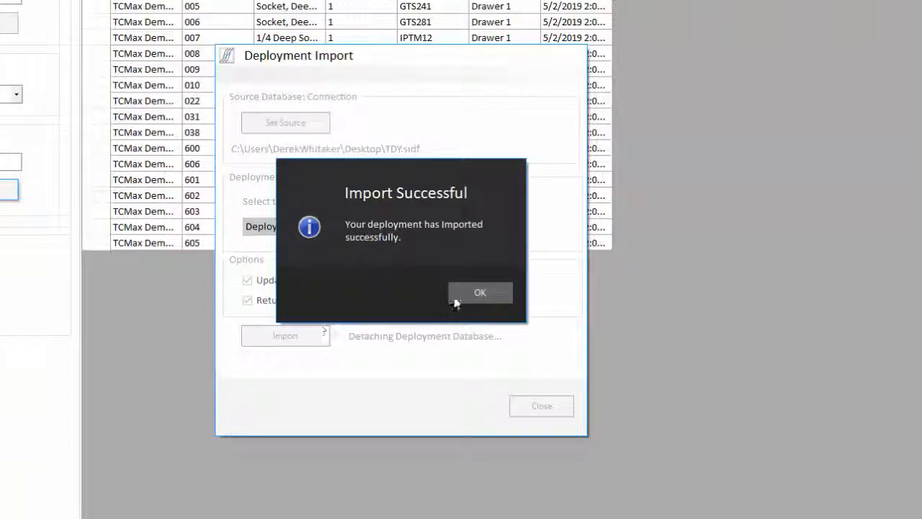
{"action": "left_click", "coordinate": [456, 301]}
{"action": "left_click", "coordinate": [531, 401]}
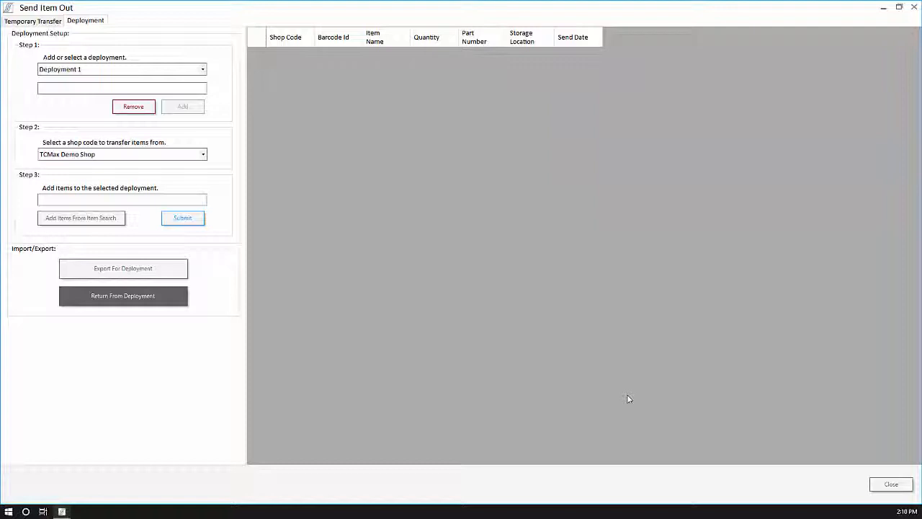
Step: Close Send Item Out, look up barcode 750, and show the Vehicle's updated inspections
{"action": "left_click", "coordinate": [891, 484]}
{"action": "type", "text": "750"}
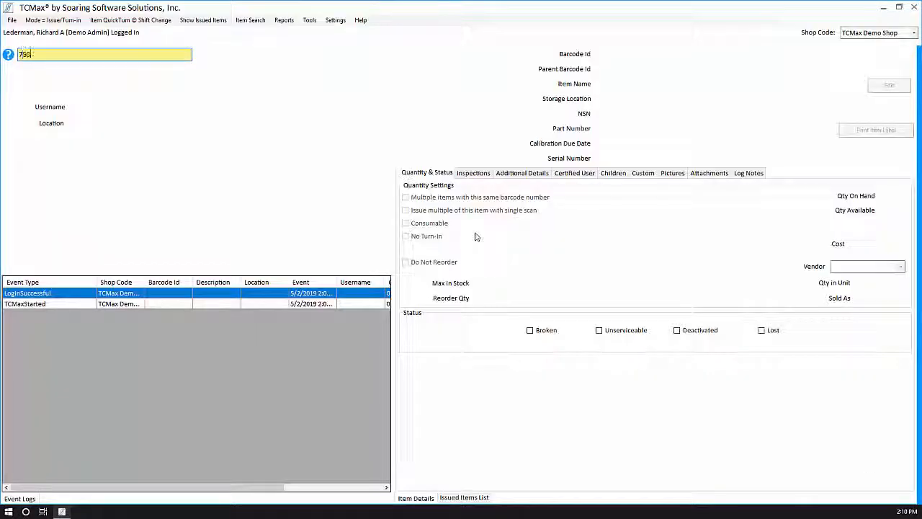
{"action": "key", "text": "Return"}
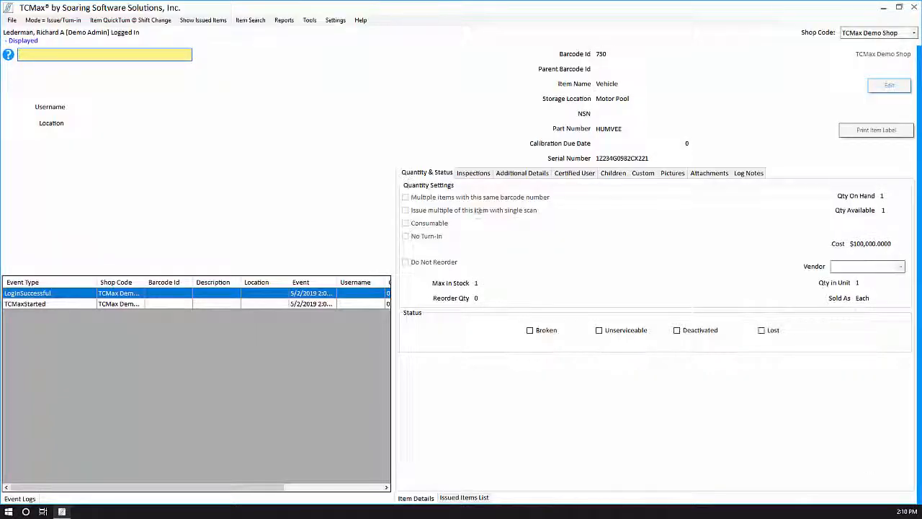
{"action": "left_click", "coordinate": [474, 173]}
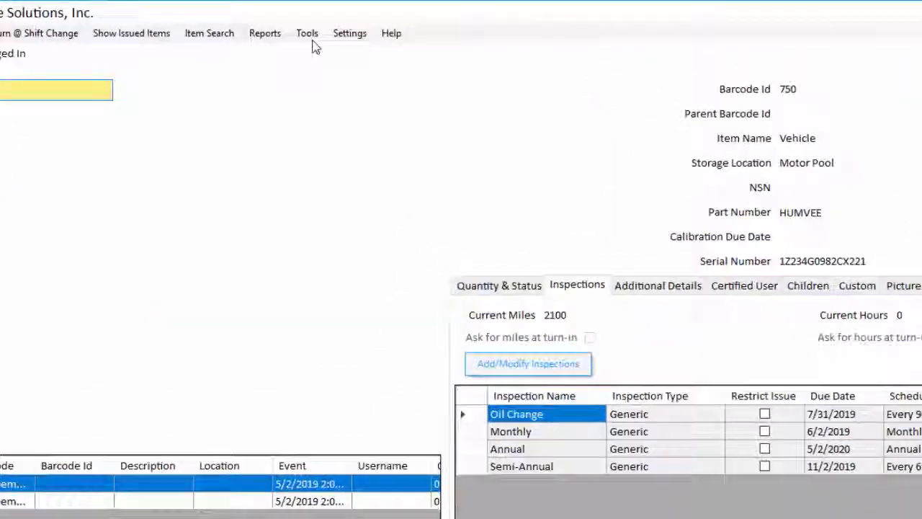
Step: Filter Log Search to Item Inspection Events, showing the Vehicle's four inspection records, then close it
{"action": "left_click", "coordinate": [310, 20]}
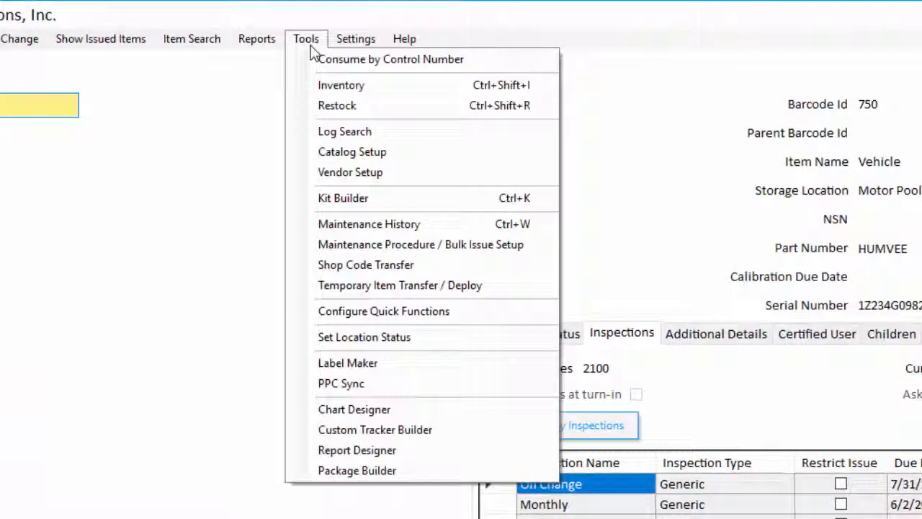
{"action": "left_click", "coordinate": [345, 133]}
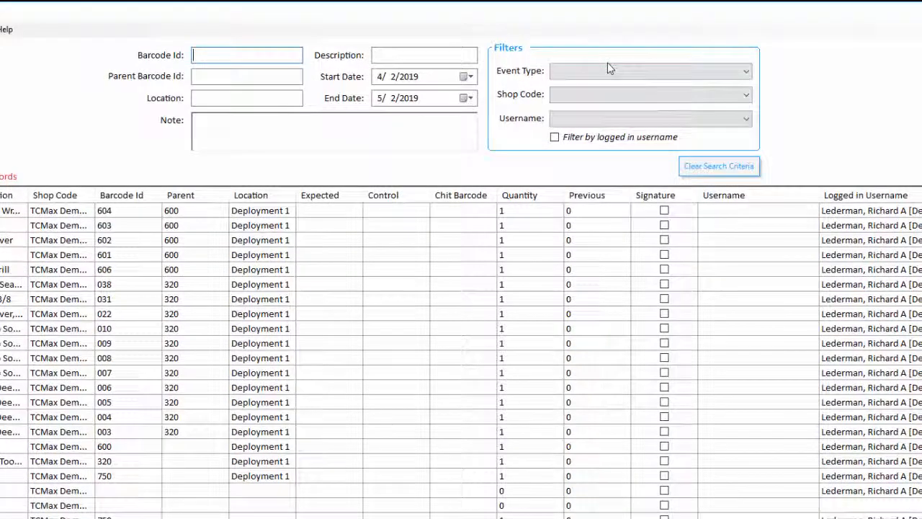
{"action": "left_click", "coordinate": [607, 69]}
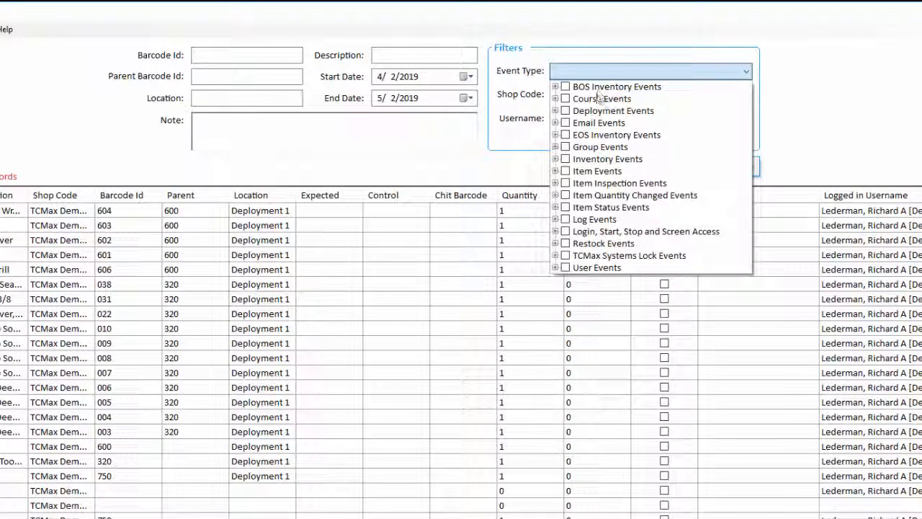
{"action": "left_click", "coordinate": [566, 184]}
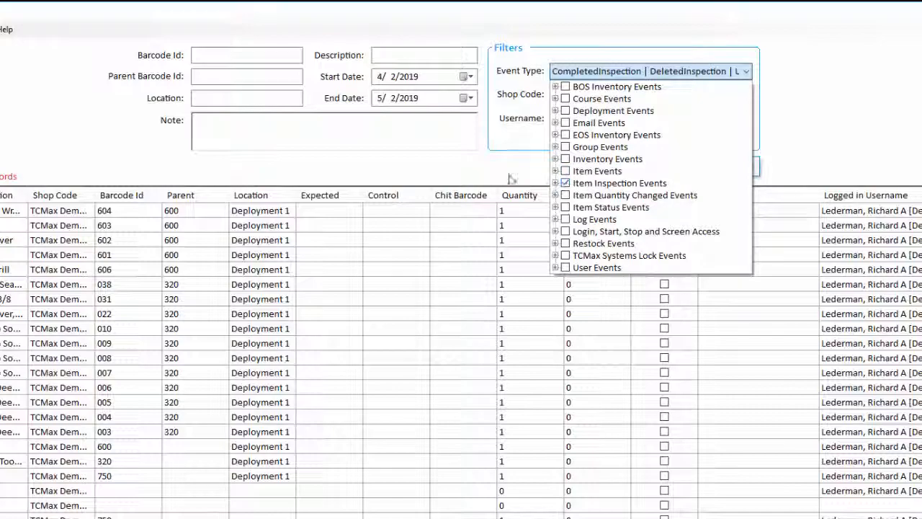
{"action": "left_click", "coordinate": [299, 209]}
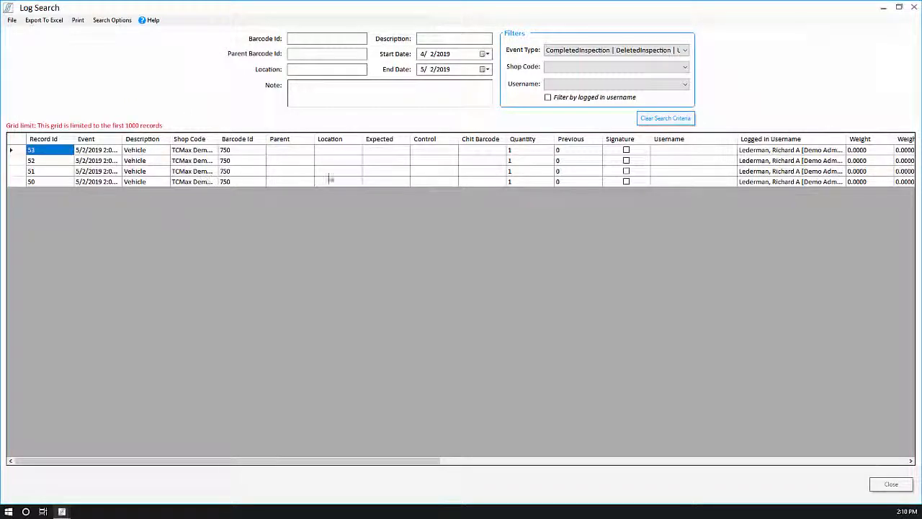
{"action": "left_click", "coordinate": [890, 485]}
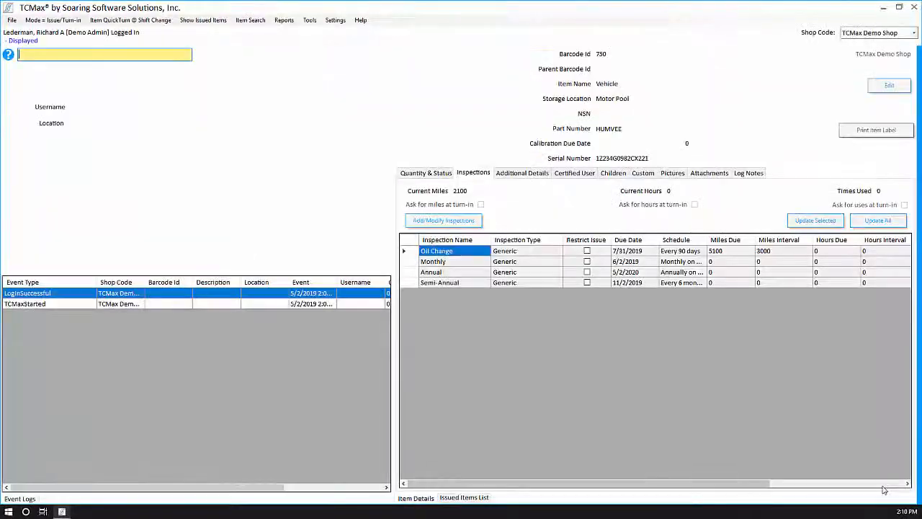